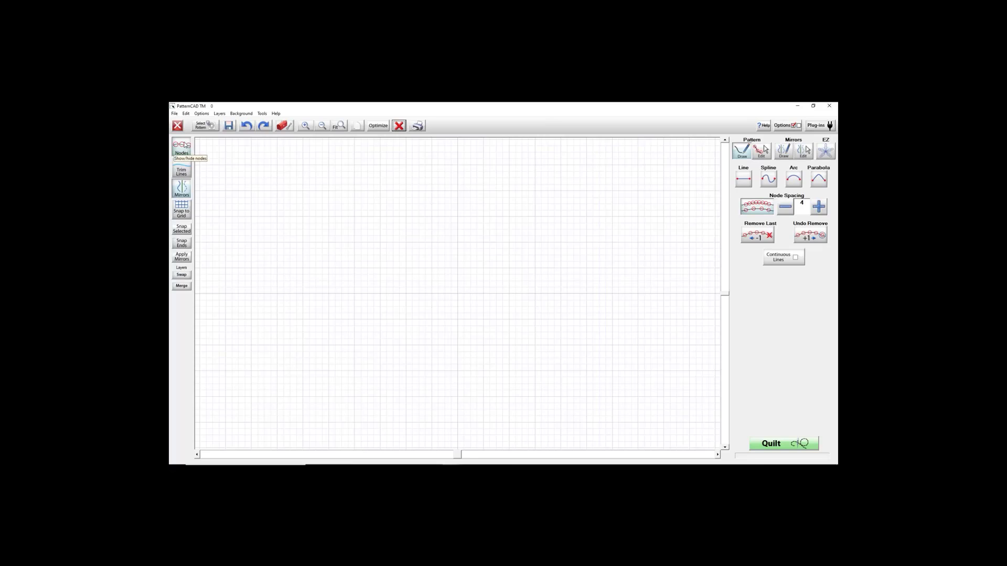
Show nodes along drawn lines and select the Line tool.
{"action": "left_click", "coordinate": [189, 148]}
{"action": "left_click", "coordinate": [742, 179]}
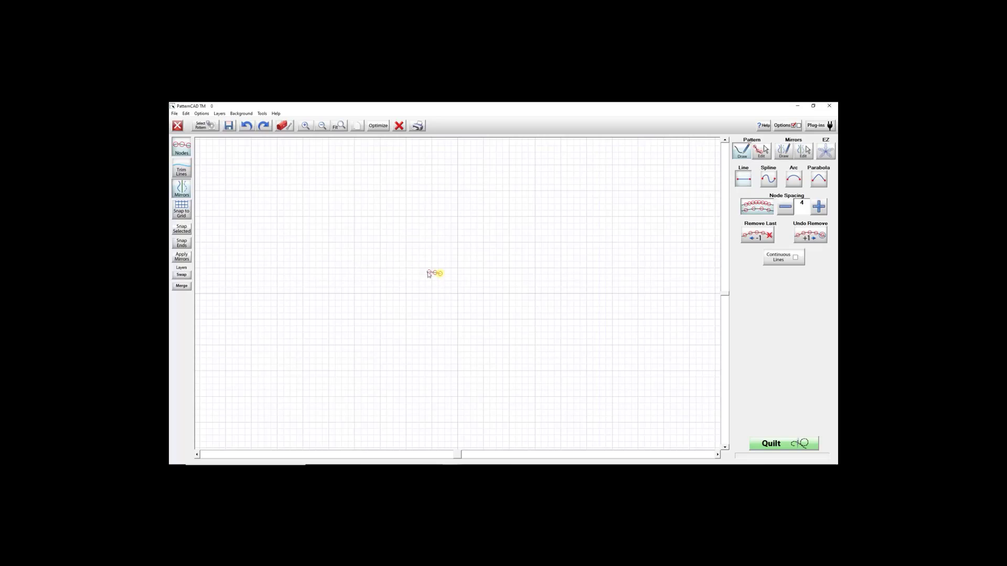
Sketch a freehand teardrop, turn node spacing off, and draw a diagonal line rising right.
{"action": "mouse_move", "coordinate": [442, 274]}
{"action": "left_mouse_down"}
{"action": "mouse_move", "coordinate": [415, 201]}
{"action": "mouse_move", "coordinate": [441, 263]}
{"action": "left_mouse_up"}
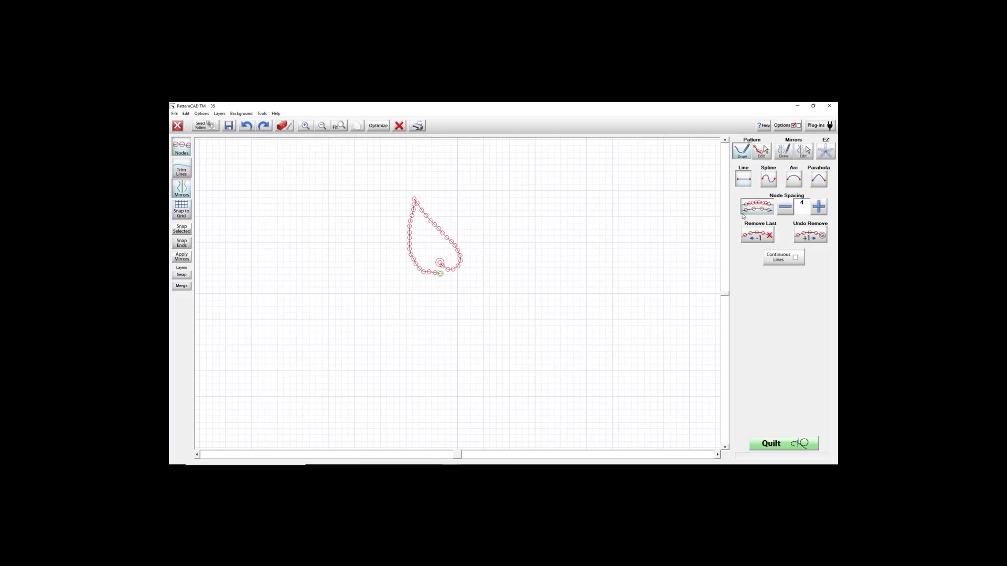
{"action": "left_click", "coordinate": [757, 207]}
{"action": "left_click", "coordinate": [391, 332]}
{"action": "left_click", "coordinate": [559, 262]}
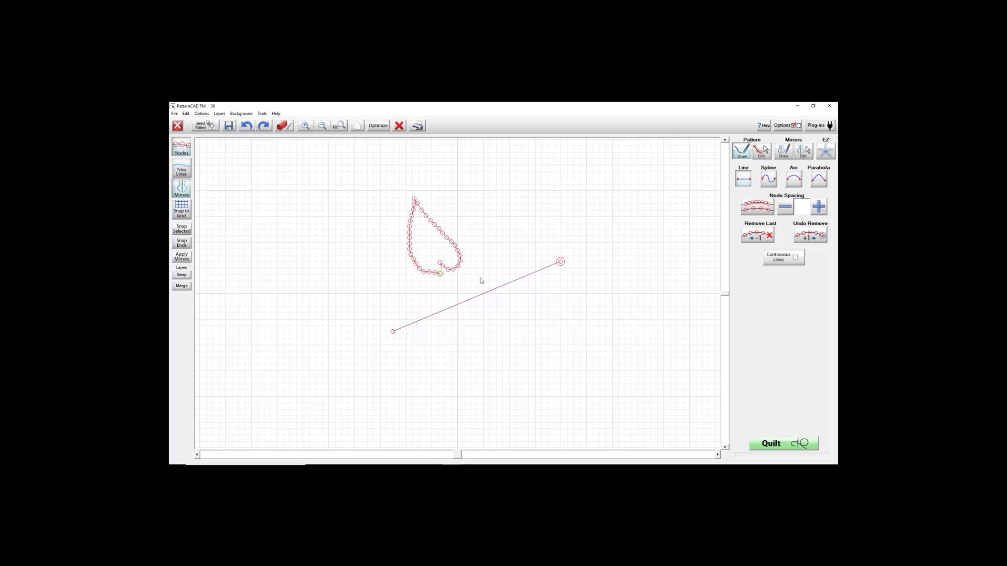
With node spacing on and reduced to 1, draw a wavy stroke with tightly packed nodes.
{"action": "left_click", "coordinate": [757, 210]}
{"action": "left_click", "coordinate": [786, 209]}
{"action": "left_click", "coordinate": [785, 208]}
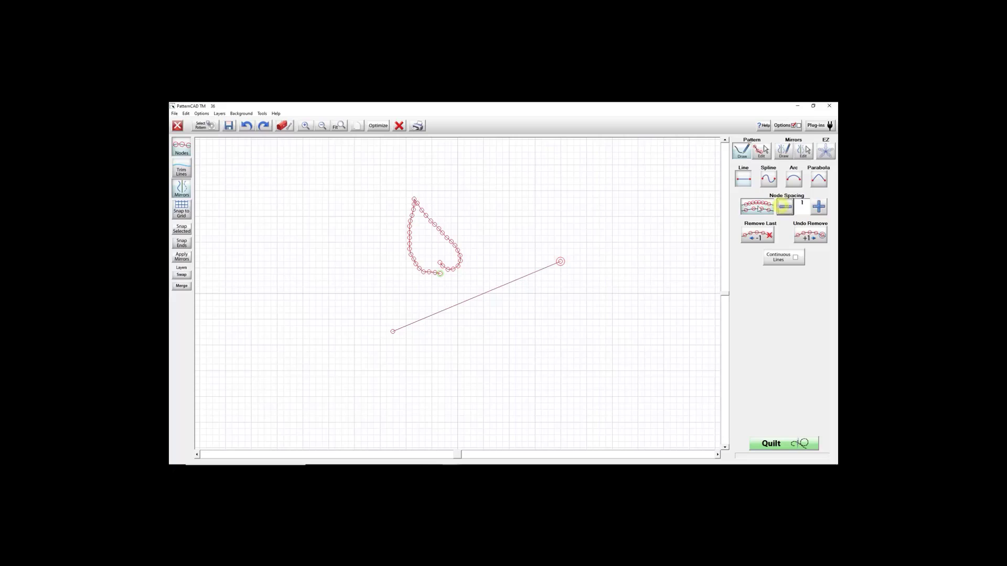
{"action": "mouse_move", "coordinate": [576, 224]}
{"action": "left_mouse_down"}
{"action": "mouse_move", "coordinate": [459, 196]}
{"action": "mouse_move", "coordinate": [451, 183]}
{"action": "left_mouse_up"}
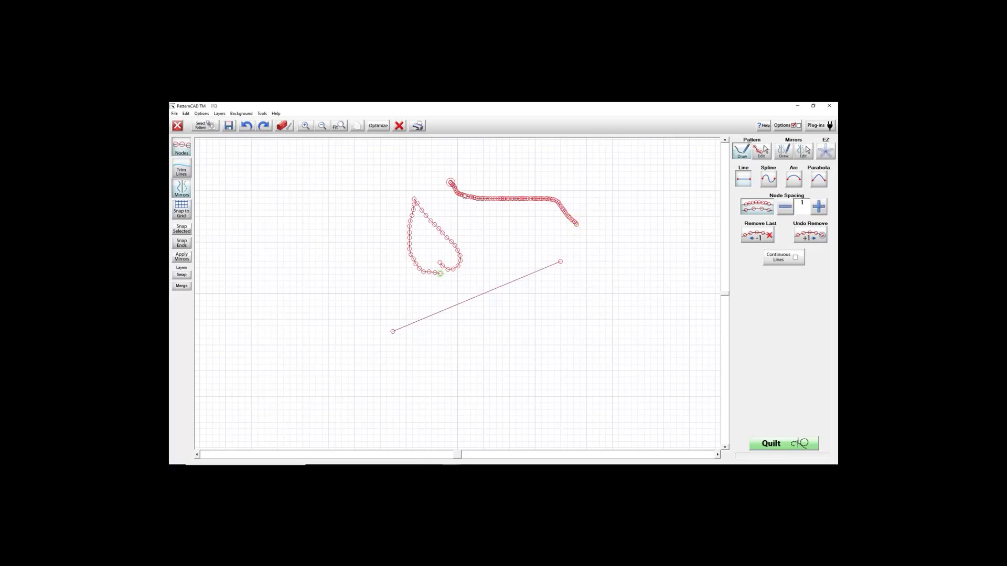
Raise node spacing to 12 and draw a curved stroke with widely spaced nodes.
{"action": "left_click", "coordinate": [819, 207]}
{"action": "left_click", "coordinate": [818, 207]}
{"action": "left_click", "coordinate": [819, 206]}
{"action": "mouse_move", "coordinate": [601, 336]}
{"action": "left_mouse_down"}
{"action": "mouse_move", "coordinate": [652, 227]}
{"action": "mouse_move", "coordinate": [655, 199]}
{"action": "left_mouse_up"}
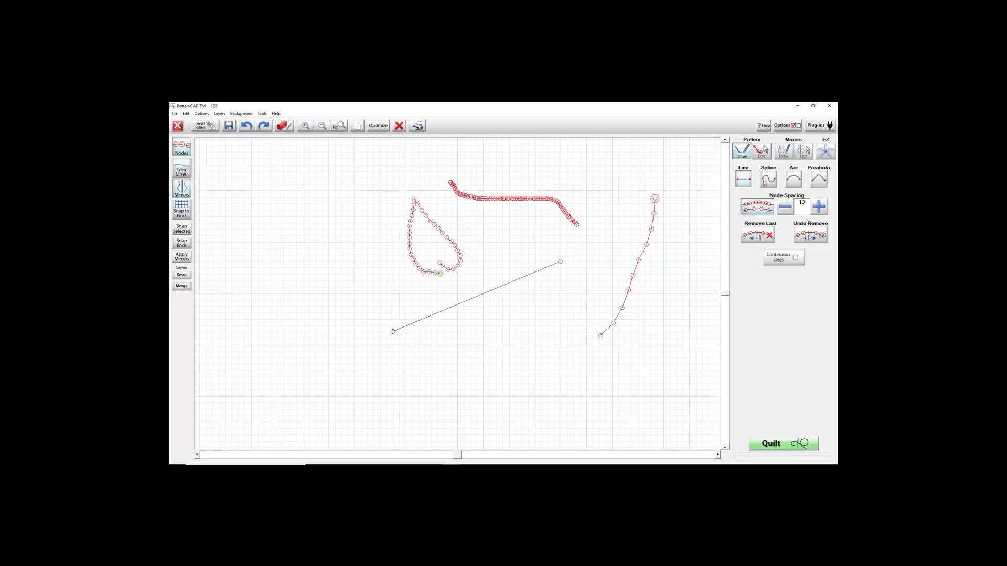
Clear the canvas and, with Snap to Grid on, draw a straight horizontal line near the top.
{"action": "left_click", "coordinate": [400, 126]}
{"action": "left_click", "coordinate": [743, 178]}
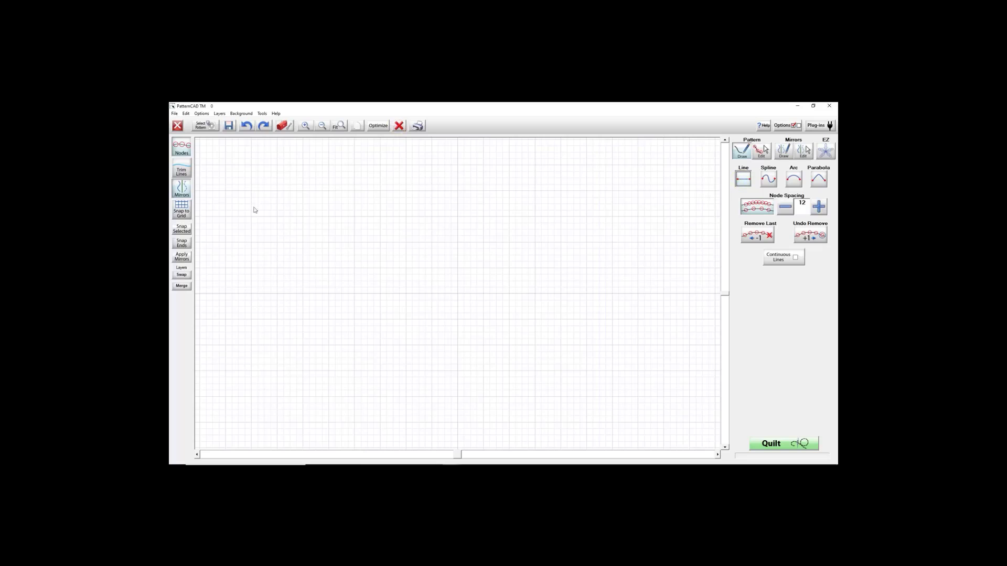
{"action": "left_click", "coordinate": [182, 209]}
{"action": "left_click", "coordinate": [356, 191]}
{"action": "left_click", "coordinate": [429, 192]}
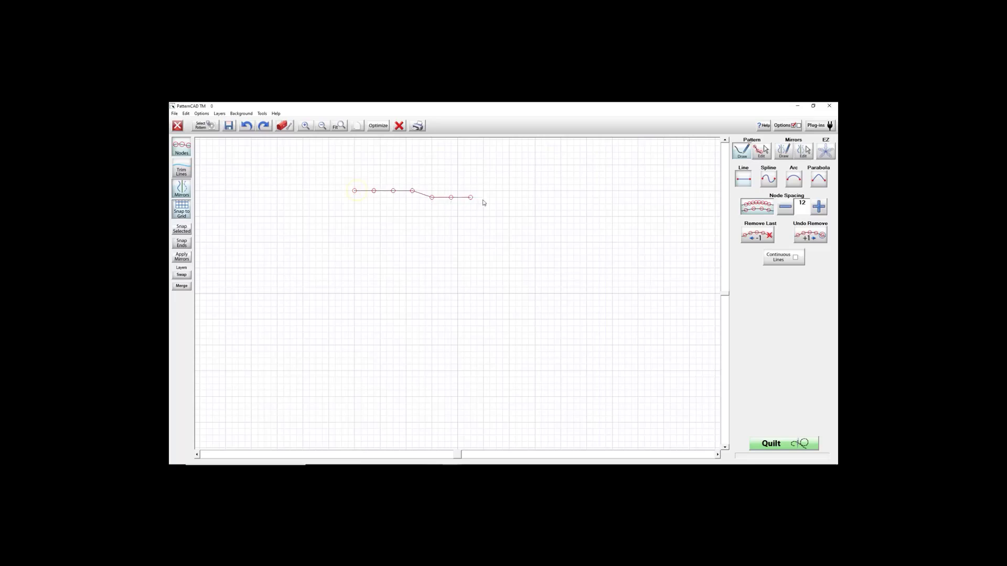
{"action": "left_click", "coordinate": [461, 201]}
{"action": "left_click", "coordinate": [400, 126]}
{"action": "left_click", "coordinate": [329, 192]}
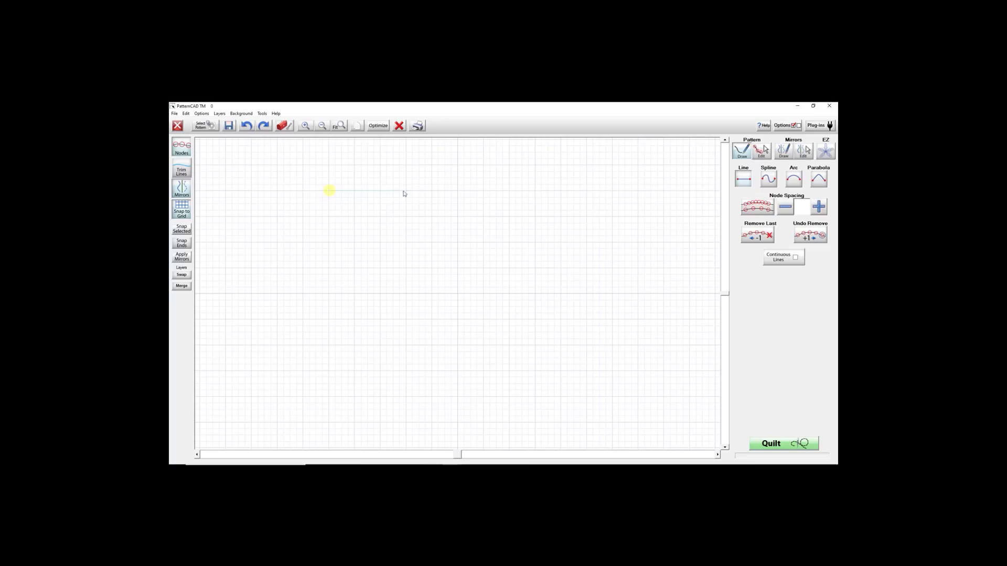
{"action": "left_click", "coordinate": [536, 191]}
Draw an equally long spline line directly beneath the straight line.
{"action": "left_click", "coordinate": [770, 181]}
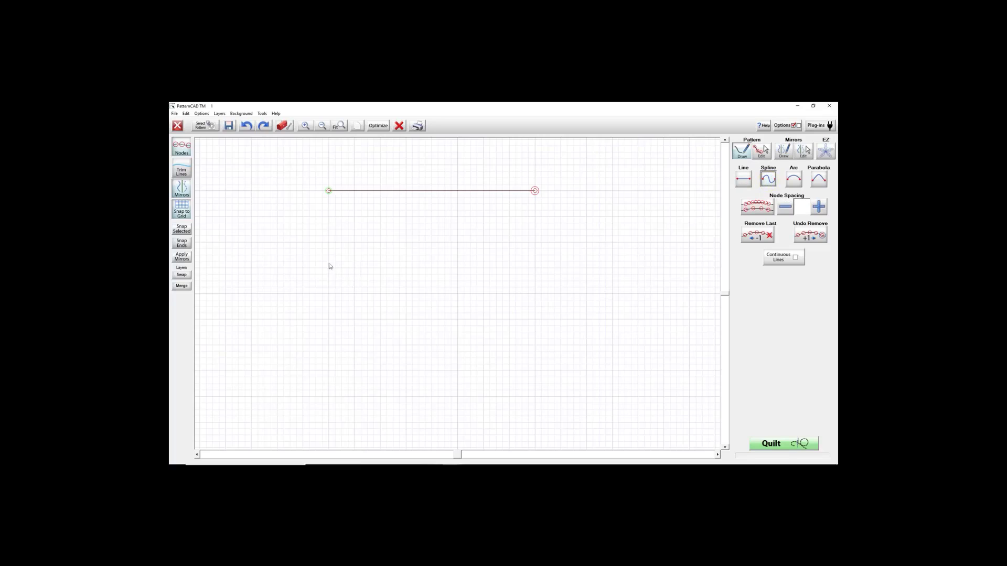
{"action": "left_click", "coordinate": [330, 243]}
{"action": "left_click", "coordinate": [537, 245]}
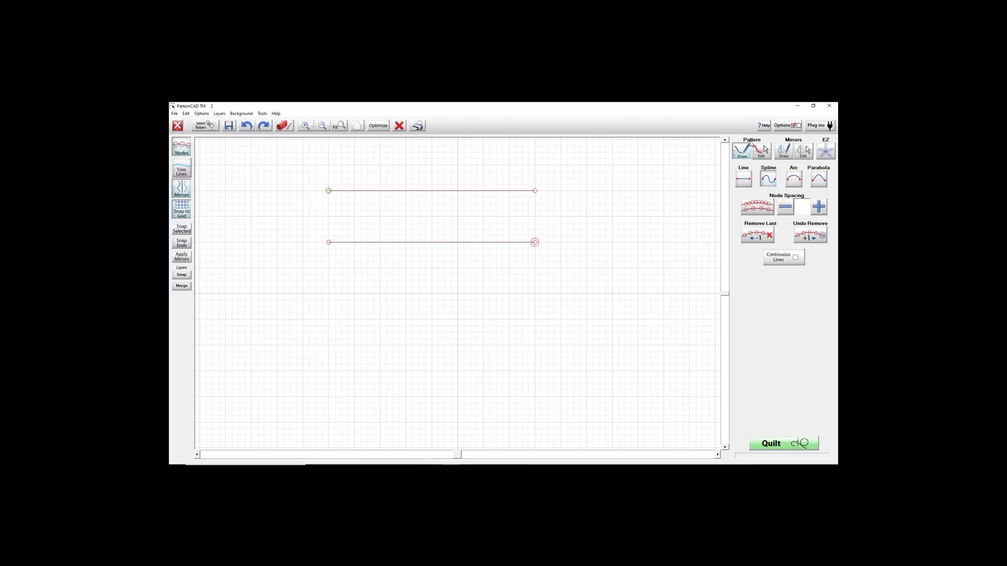
{"action": "left_click", "coordinate": [760, 151]}
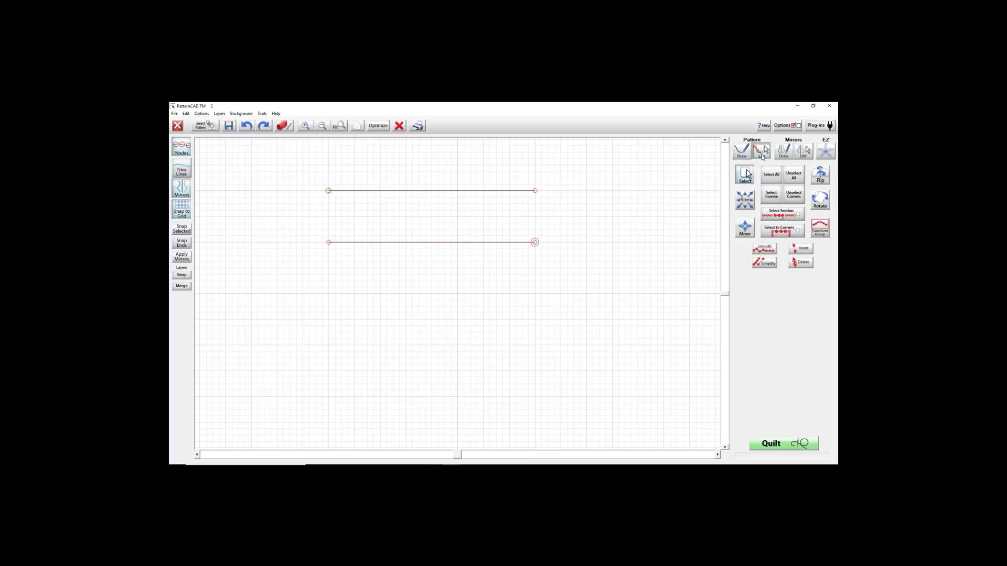
Select all nodes and drag the spline's handles up and down into a gentle S-curve.
{"action": "left_click", "coordinate": [771, 176]}
{"action": "left_click_drag", "start_coordinate": [398, 242], "coordinate": [392, 203]}
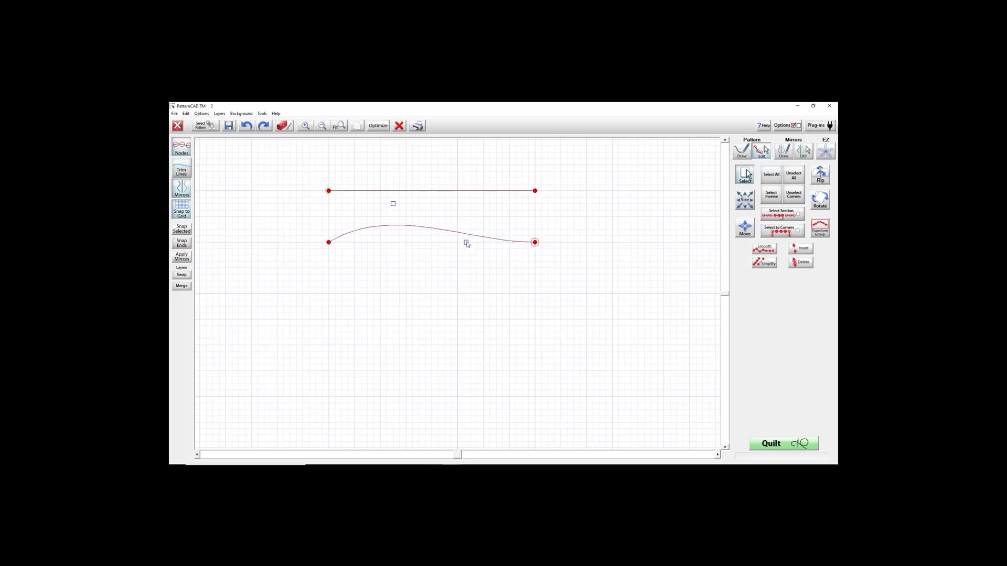
{"action": "left_click_drag", "start_coordinate": [466, 241], "coordinate": [457, 280]}
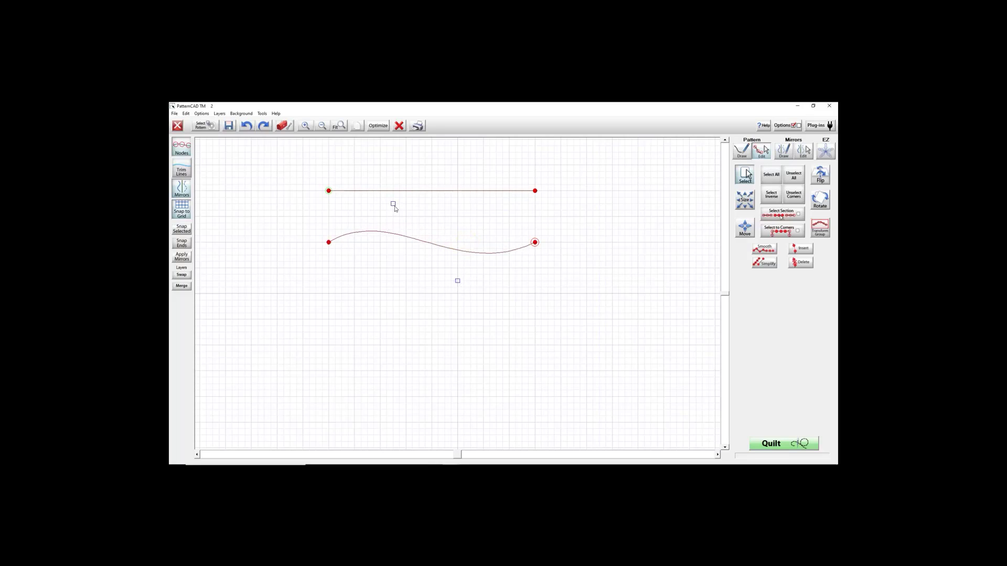
{"action": "left_click_drag", "start_coordinate": [393, 205], "coordinate": [393, 197]}
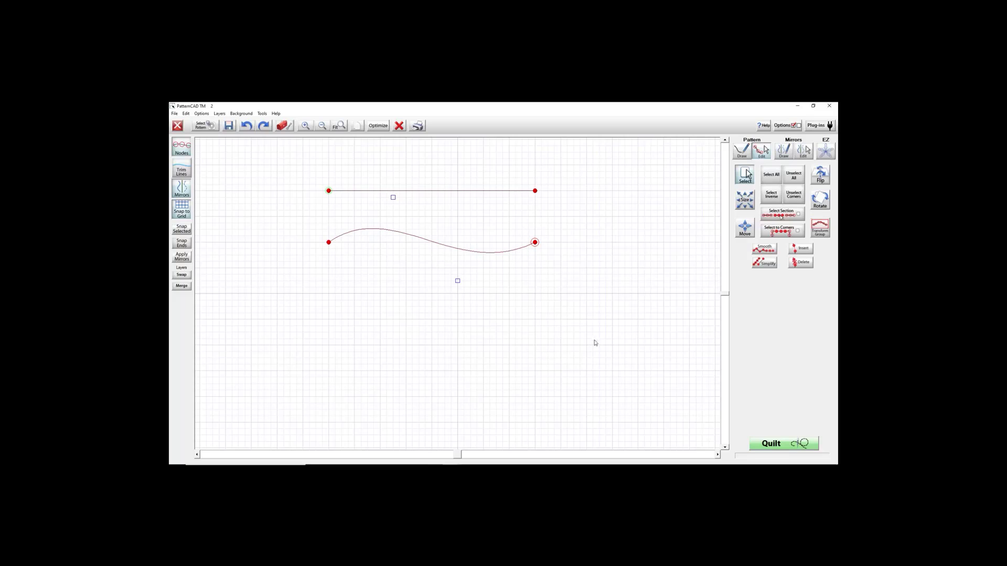
Draw a third straight line below the S-curve and select all for reshaping.
{"action": "left_click", "coordinate": [743, 150]}
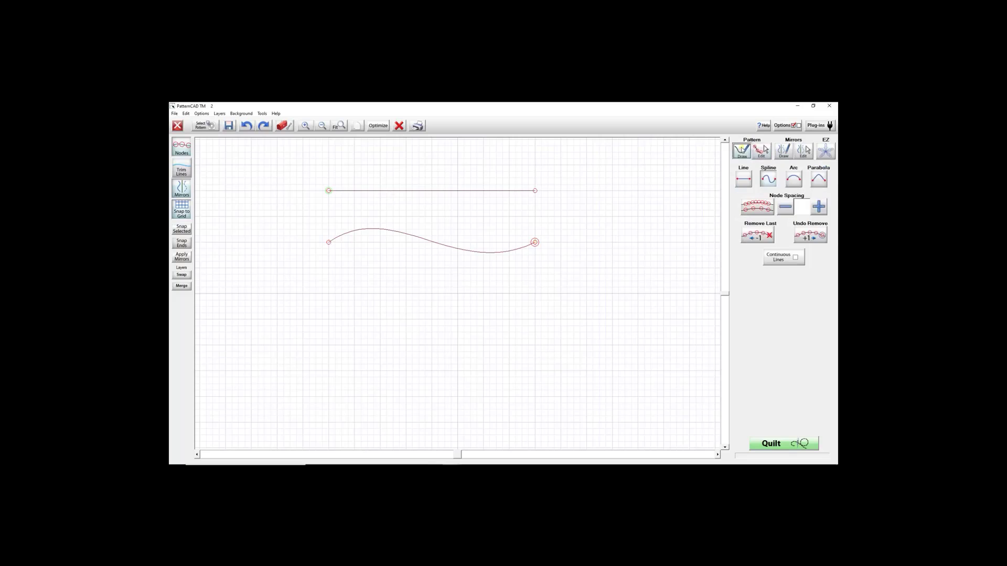
{"action": "left_click", "coordinate": [330, 297]}
{"action": "left_click", "coordinate": [537, 296]}
{"action": "left_click", "coordinate": [760, 151]}
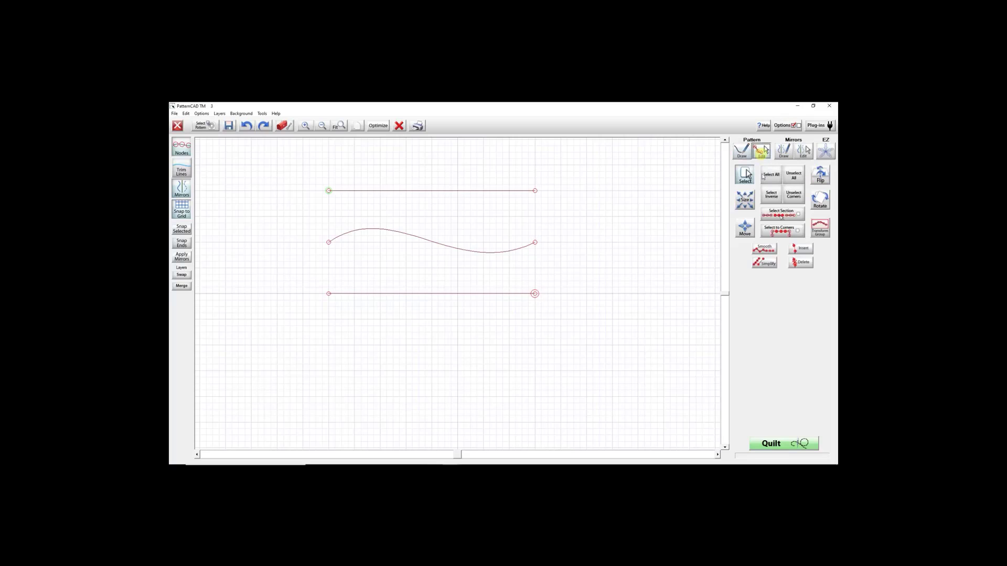
{"action": "left_click", "coordinate": [771, 176]}
Drag the third line's midpoint down into a deep U-shaped arc and adjust its sag.
{"action": "left_click_drag", "start_coordinate": [432, 295], "coordinate": [431, 345]}
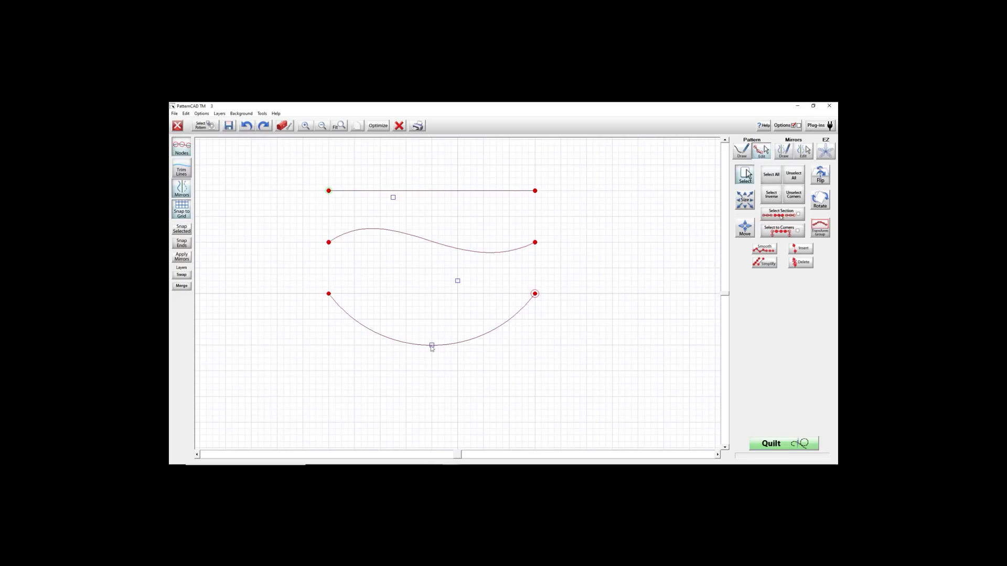
{"action": "left_click_drag", "start_coordinate": [432, 345], "coordinate": [431, 345]}
{"action": "left_click", "coordinate": [431, 346]}
{"action": "mouse_move", "coordinate": [530, 350]}
{"action": "left_mouse_down"}
{"action": "mouse_move", "coordinate": [585, 382]}
{"action": "mouse_move", "coordinate": [591, 306]}
{"action": "mouse_move", "coordinate": [601, 354]}
{"action": "left_mouse_up"}
Draw a fourth parabola line near the bottom of the grid and select all for reshaping.
{"action": "left_click", "coordinate": [741, 150]}
{"action": "left_click", "coordinate": [818, 179]}
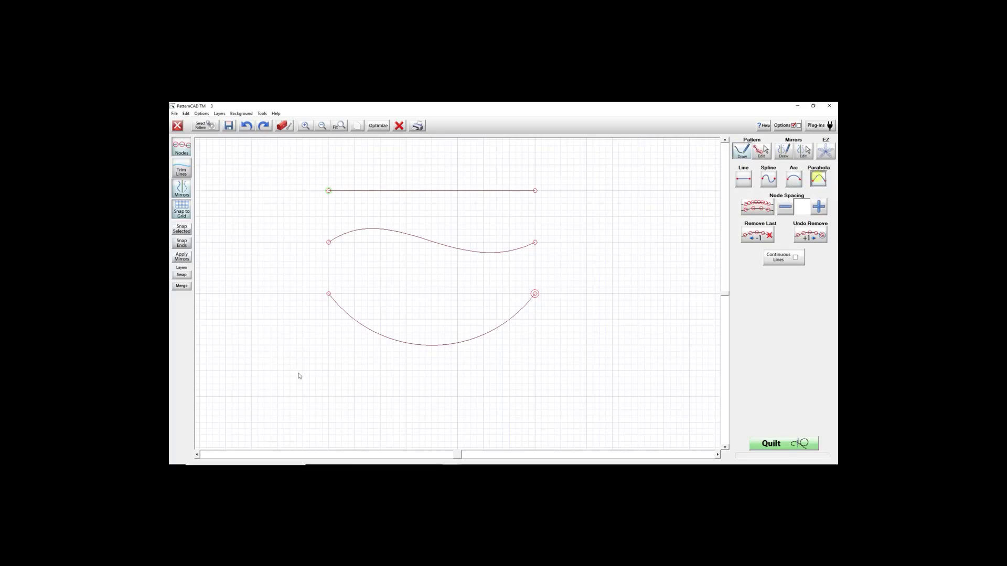
{"action": "left_click", "coordinate": [330, 397]}
{"action": "left_click", "coordinate": [534, 398]}
{"action": "left_click", "coordinate": [761, 152]}
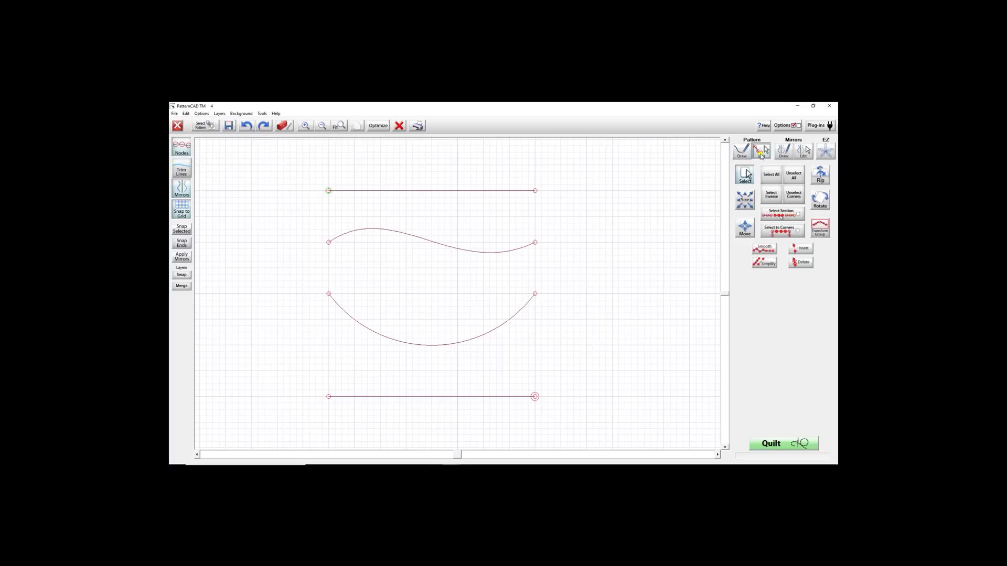
{"action": "left_click", "coordinate": [771, 175]}
Drag the parabola's control node into a shallow asymmetrical upward hump.
{"action": "mouse_move", "coordinate": [431, 398]}
{"action": "left_mouse_down"}
{"action": "mouse_move", "coordinate": [578, 313]}
{"action": "mouse_move", "coordinate": [665, 363]}
{"action": "mouse_move", "coordinate": [431, 340]}
{"action": "left_mouse_up"}
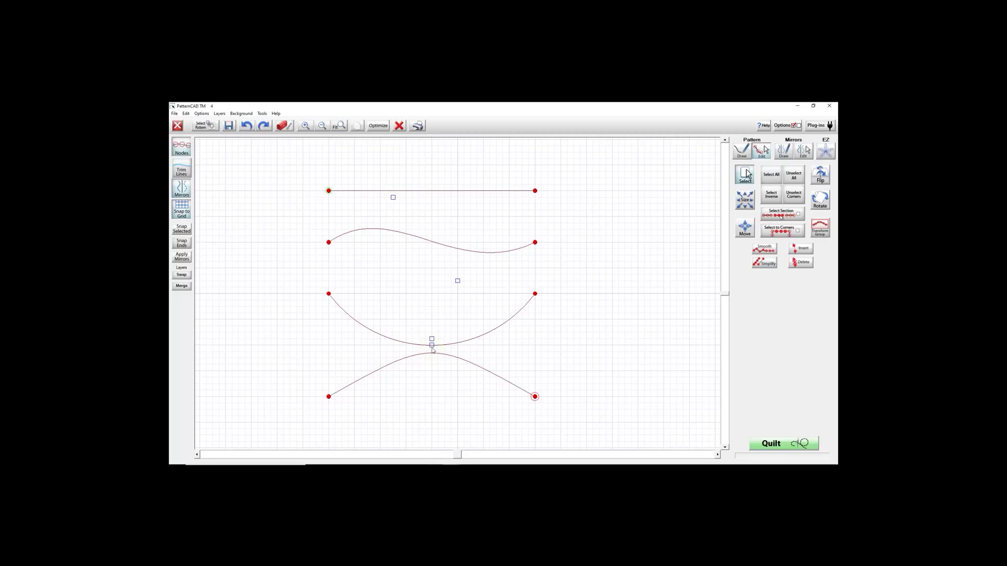
{"action": "left_click_drag", "start_coordinate": [432, 347], "coordinate": [431, 351]}
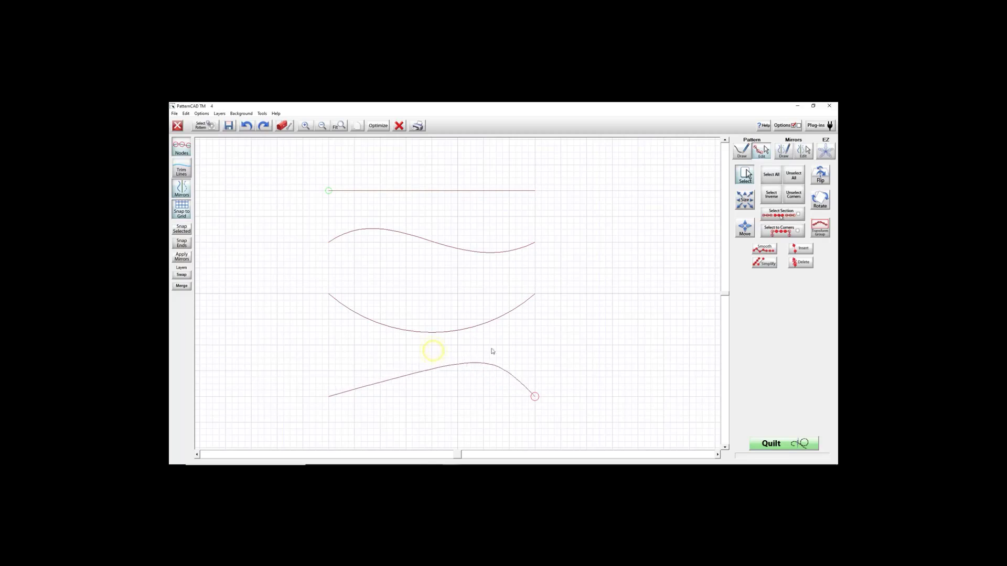
{"action": "left_click_drag", "start_coordinate": [431, 352], "coordinate": [515, 326]}
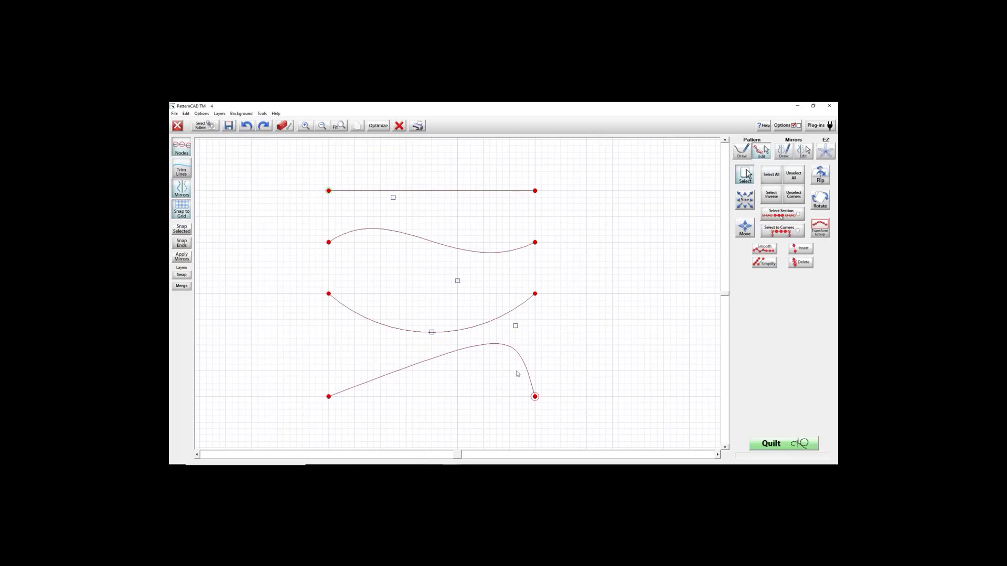
{"action": "left_click_drag", "start_coordinate": [515, 325], "coordinate": [431, 384]}
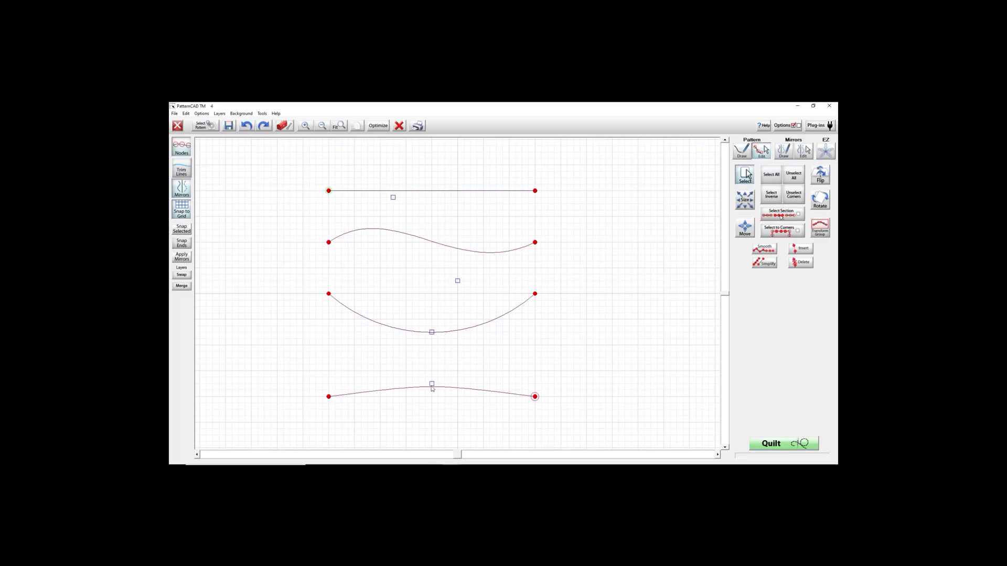
{"action": "left_click_drag", "start_coordinate": [431, 386], "coordinate": [462, 360]}
{"action": "left_click", "coordinate": [420, 366]}
Return to Draw mode with the Parabola tool selected.
{"action": "left_click", "coordinate": [740, 152]}
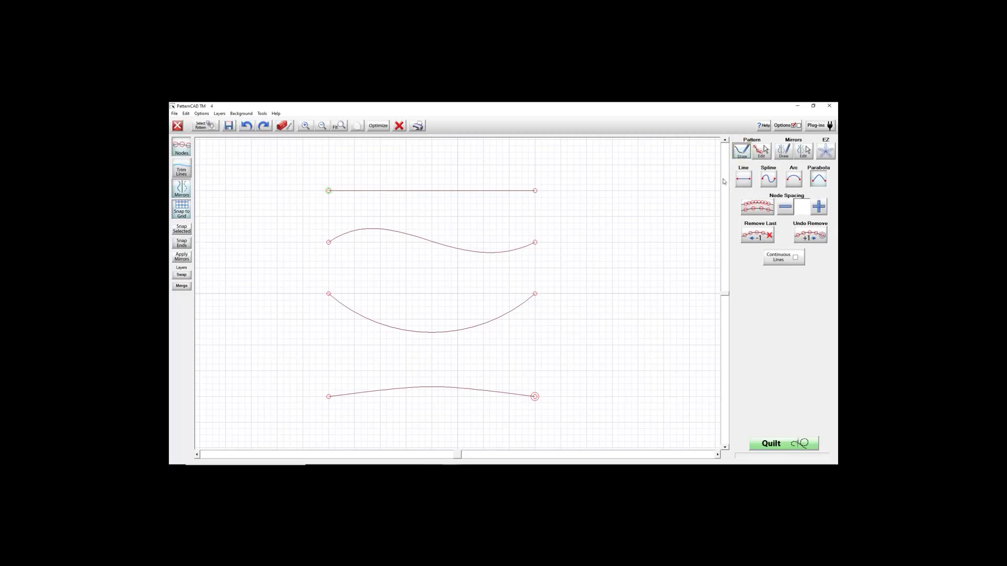
{"action": "left_click", "coordinate": [826, 180]}
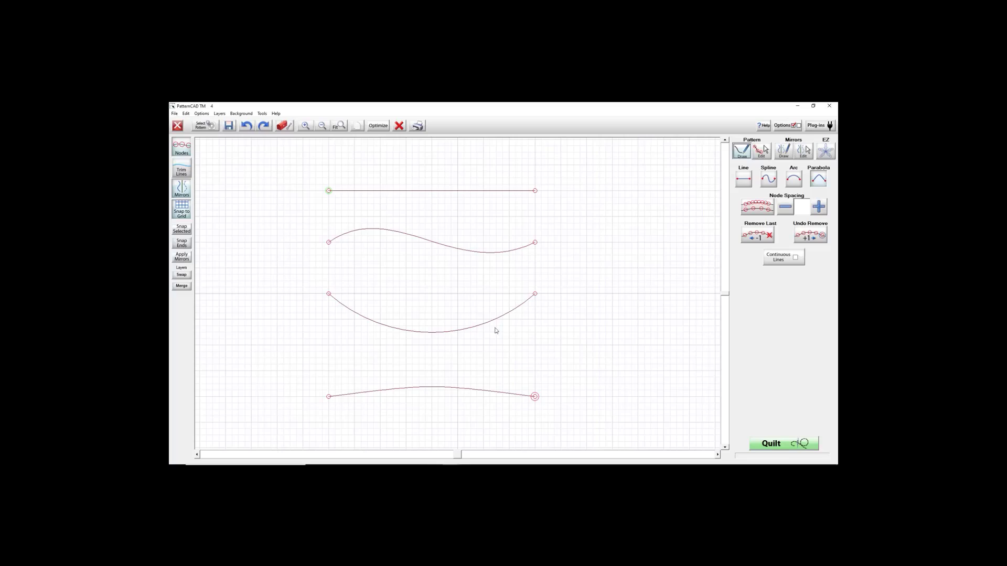